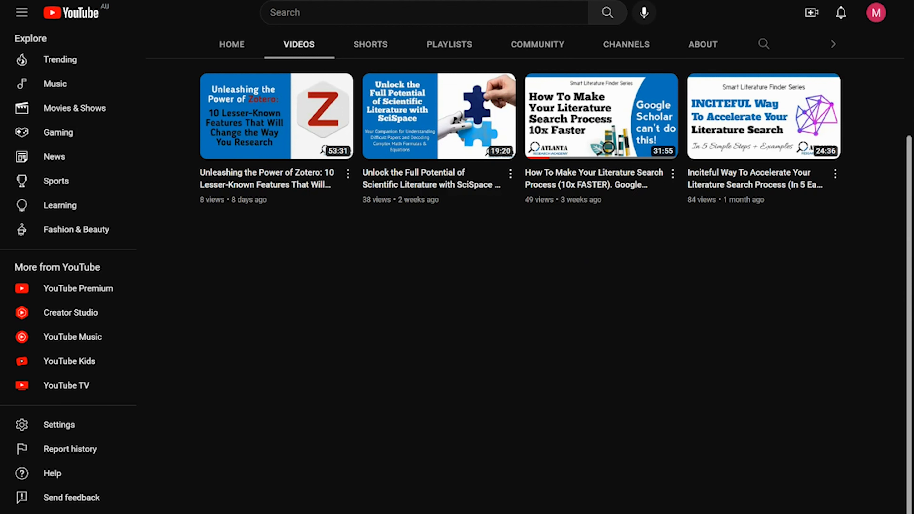
- Switch to the Word document and examine the species names in its sample sentences, comparing both occurrences of Solanum lycopersicum
left_click(337, 507)
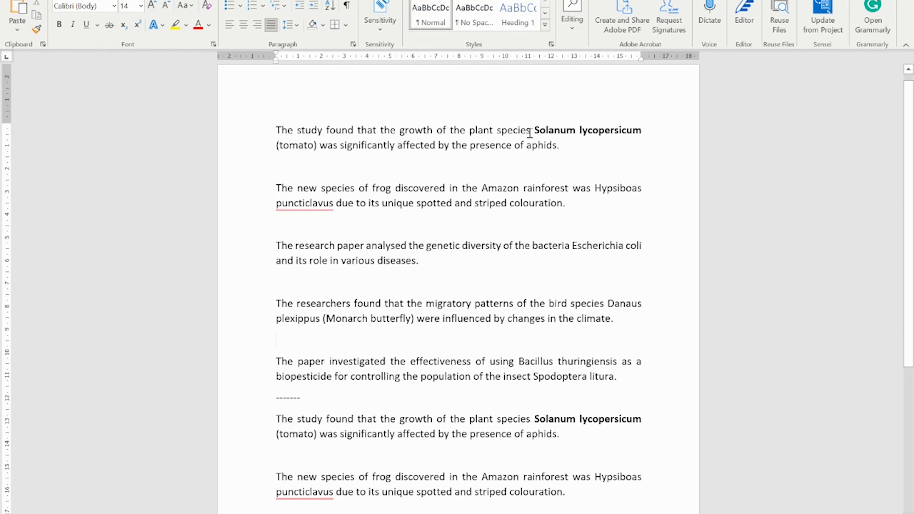
left_click_drag(534, 130, 633, 130)
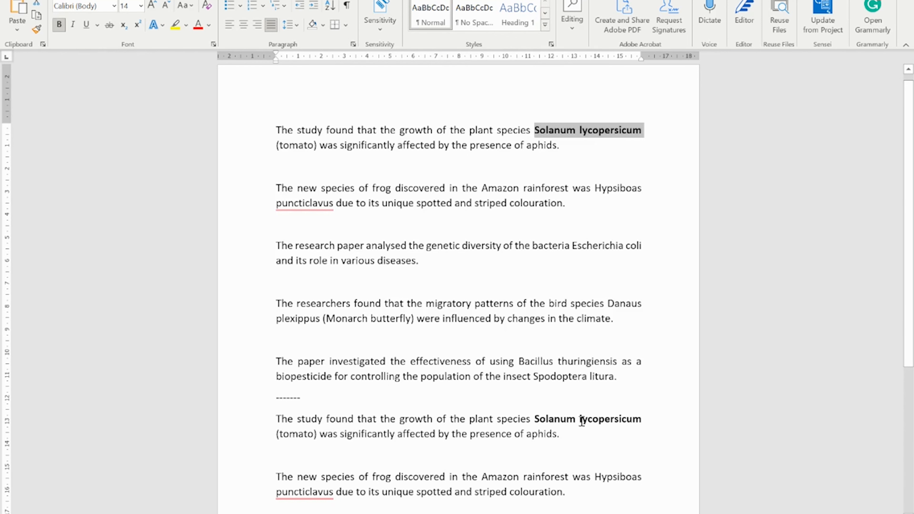
left_click_drag(557, 417, 632, 417)
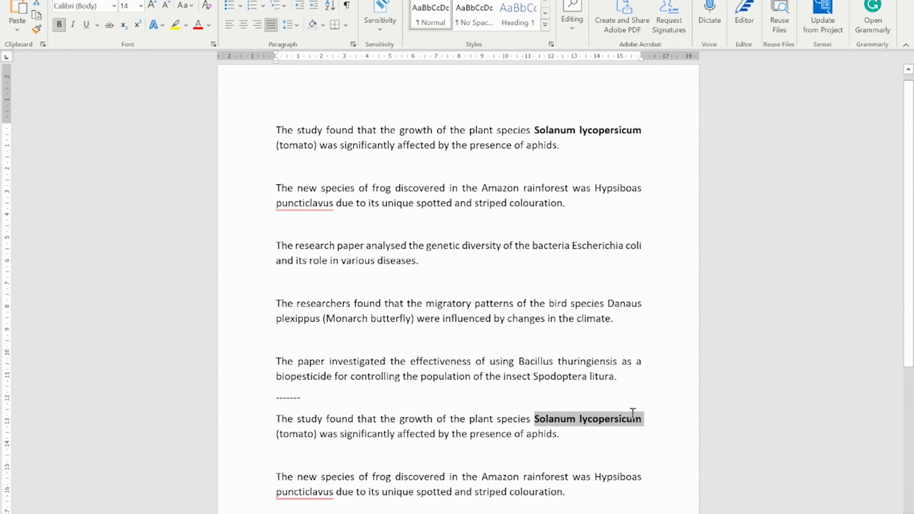
left_click(583, 276)
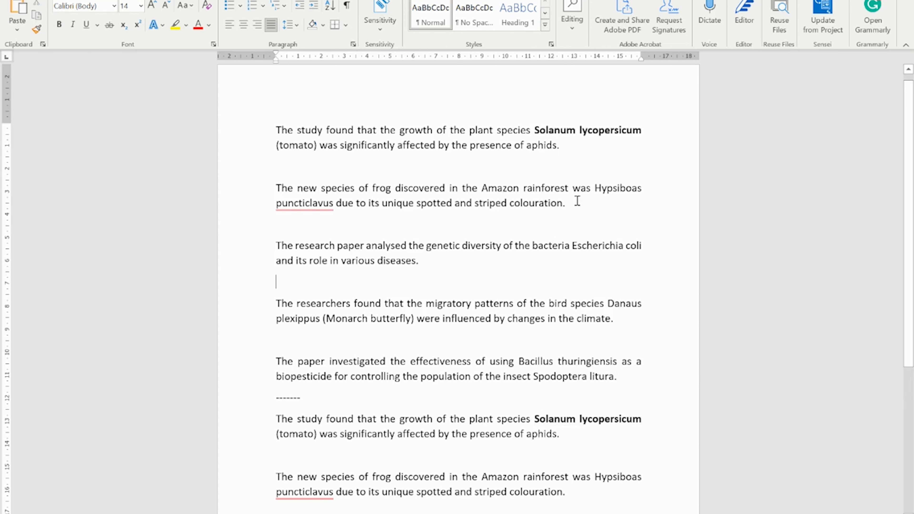
left_click_drag(500, 131, 625, 136)
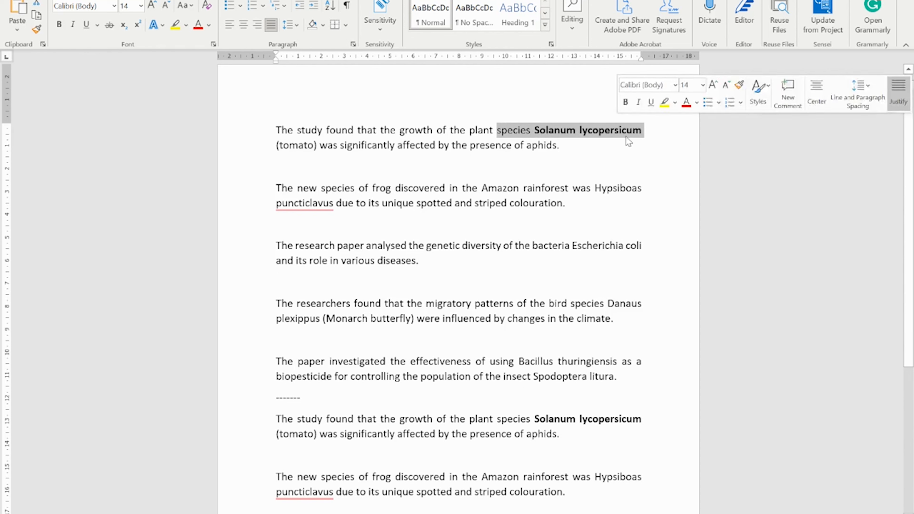
left_click(626, 158)
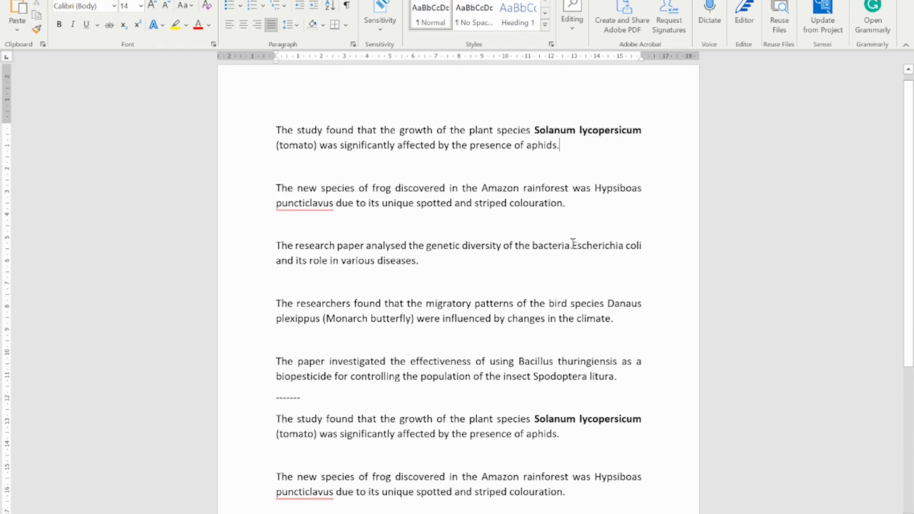
left_click_drag(572, 245, 656, 240)
left_click_drag(608, 303, 626, 304)
left_click(562, 259)
left_click_drag(535, 130, 643, 129)
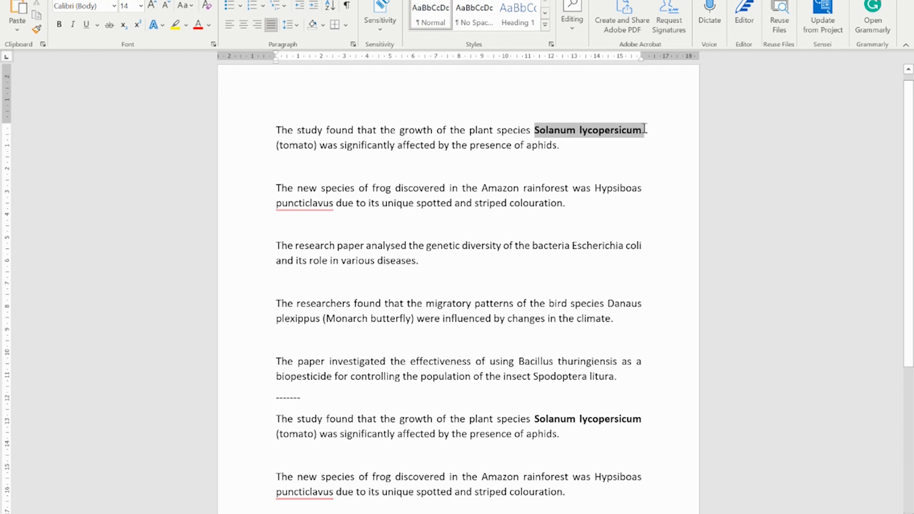
triple_click(644, 129)
left_click_drag(648, 132, 537, 129)
left_click_drag(643, 419, 548, 418)
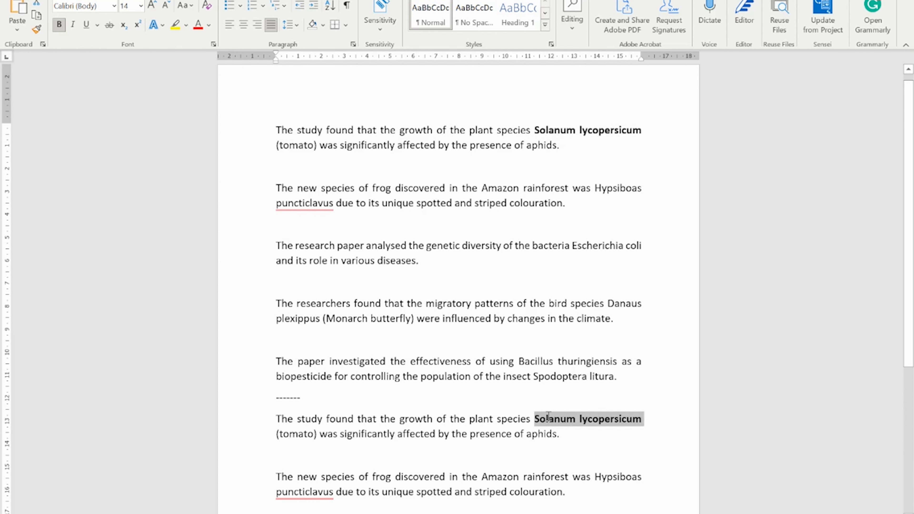
left_click(547, 418)
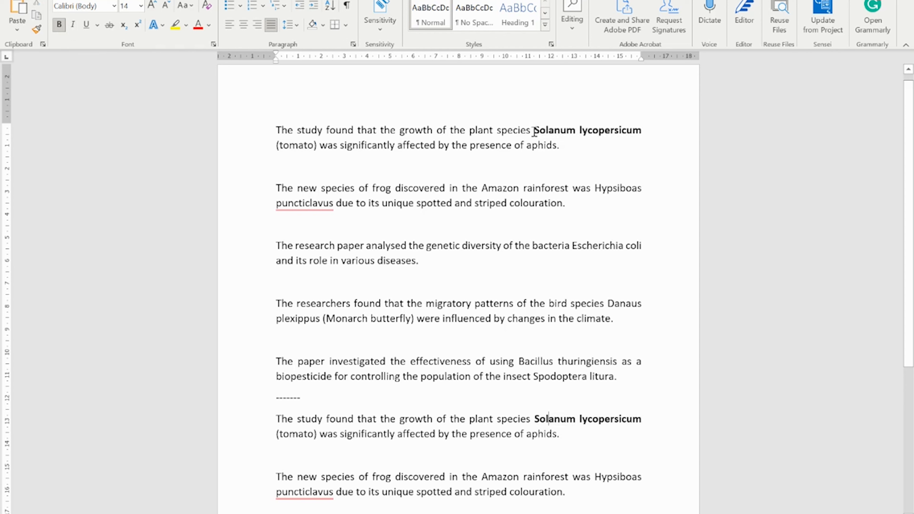
- Copy Solanum lycopersicum from the first sentence and enter it as both search and replacement text in Find and Replace
left_click_drag(535, 131, 644, 131)
key("ctrl+c")
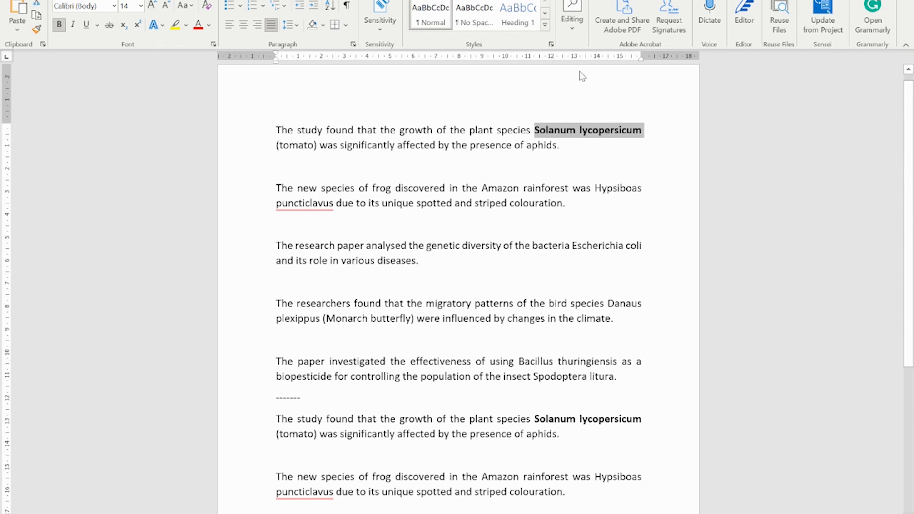
left_click(572, 27)
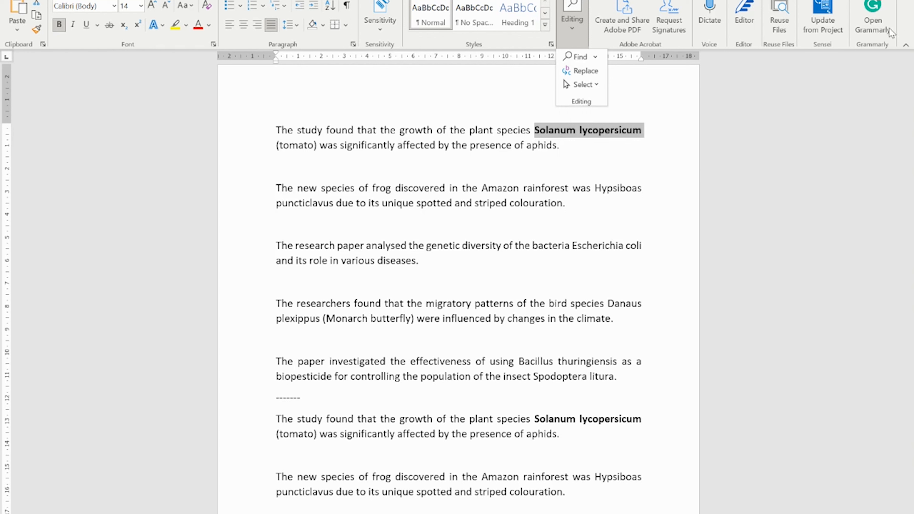
left_click(594, 72)
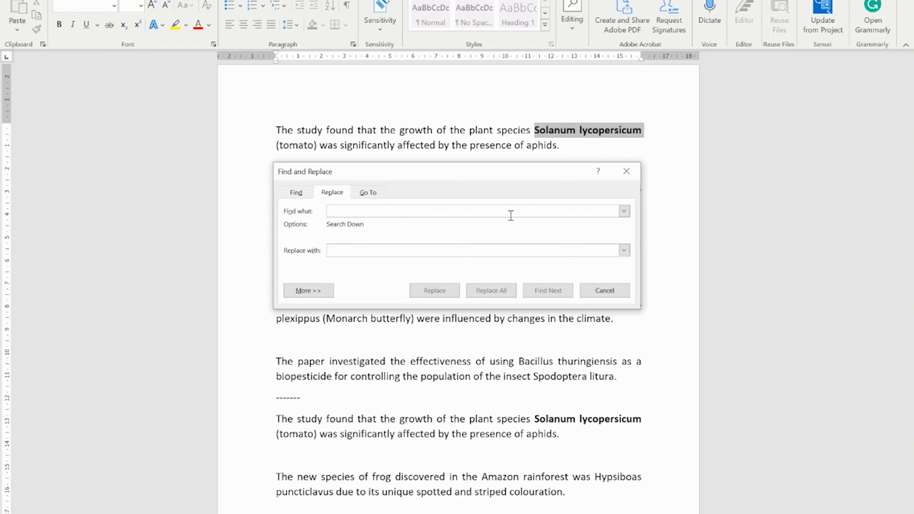
type("Solan")
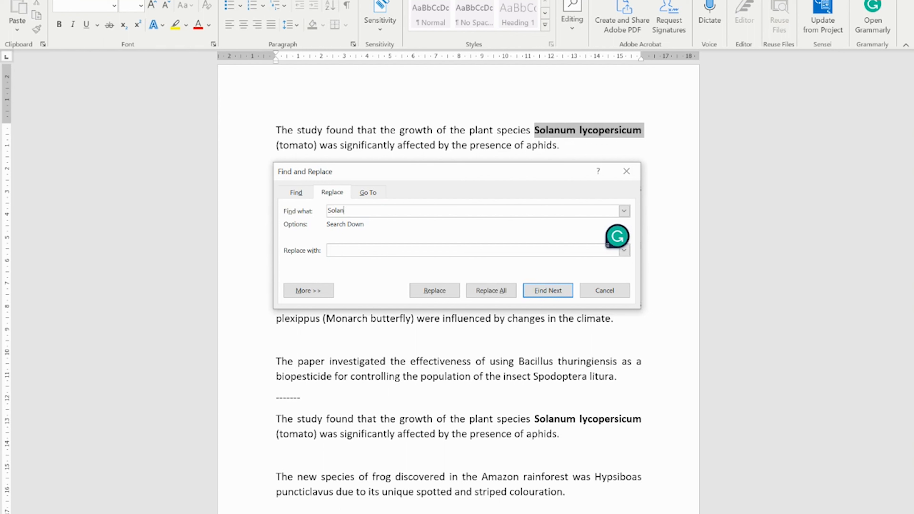
type("um lycopersicum")
left_click(446, 249)
key("ctrl+v")
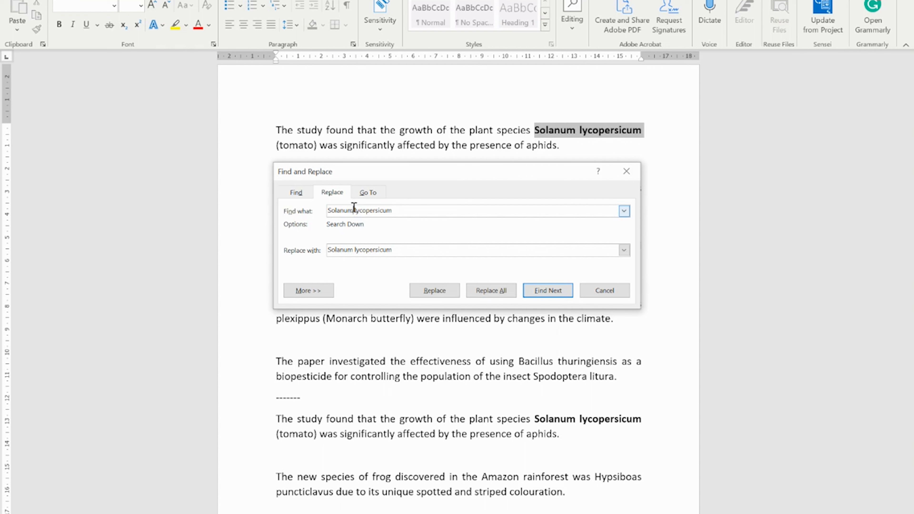
- Clear the search text and paste the copied name Solanum lycopersicum in its place
left_click(343, 211)
key("Delete")
key("Delete")
key("BackSpace")
key("BackSpace")
key("BackSpace")
key("BackSpace")
type(".")
key("ctrl+a")
key("BackSpace")
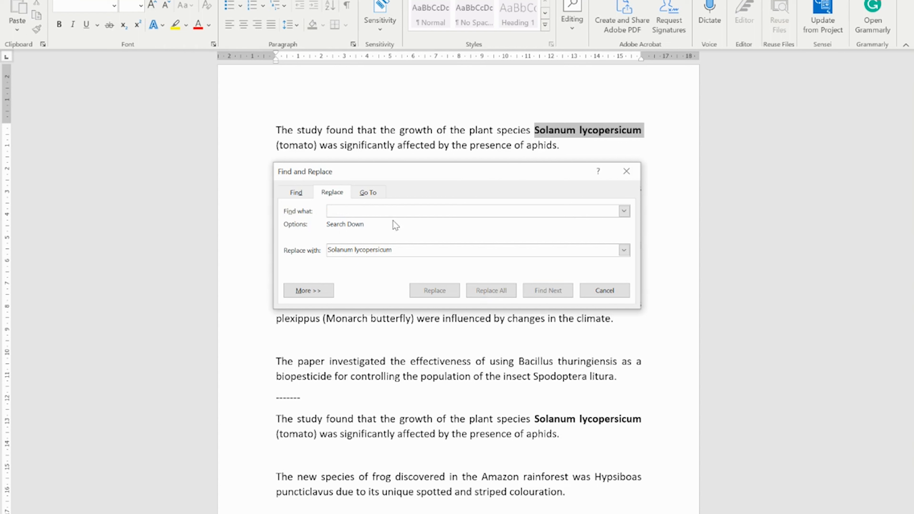
type("so")
key("BackSpace")
key("BackSpace")
key("ctrl+v")
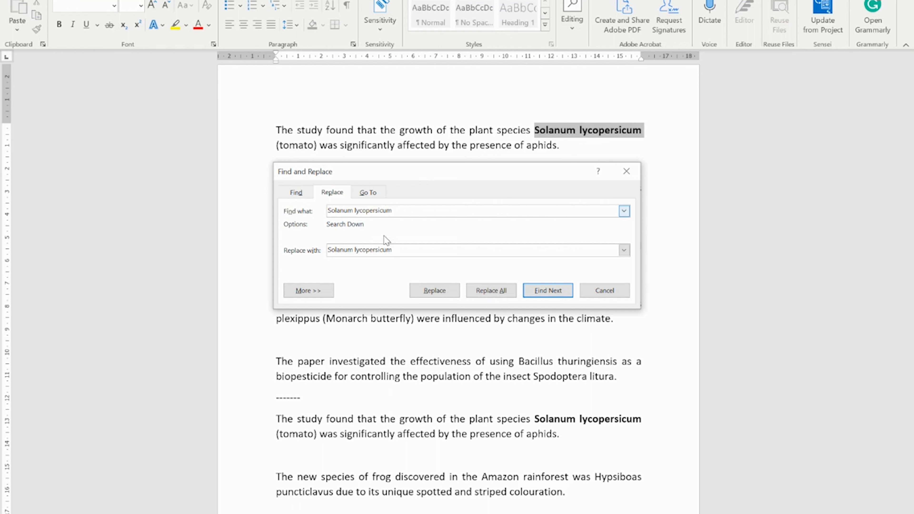
- Expand the Find and Replace options and set the font style of the replacement text to Italic
left_click(395, 250)
left_click(293, 292)
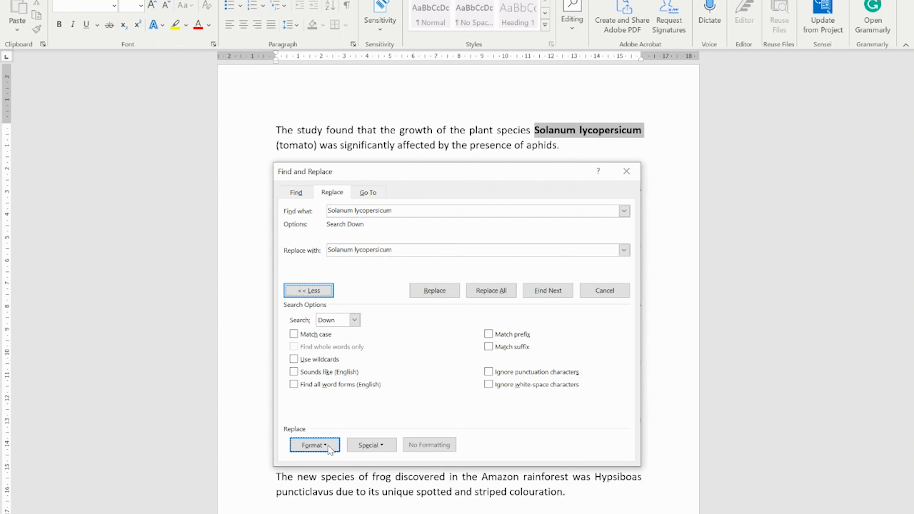
left_click(403, 251)
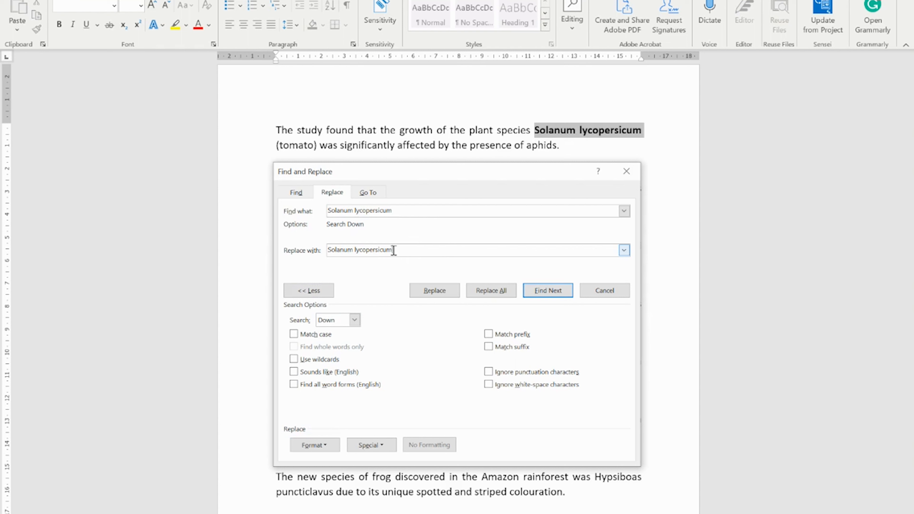
left_click(394, 210)
left_click(405, 250)
left_click(393, 249)
left_click(308, 452)
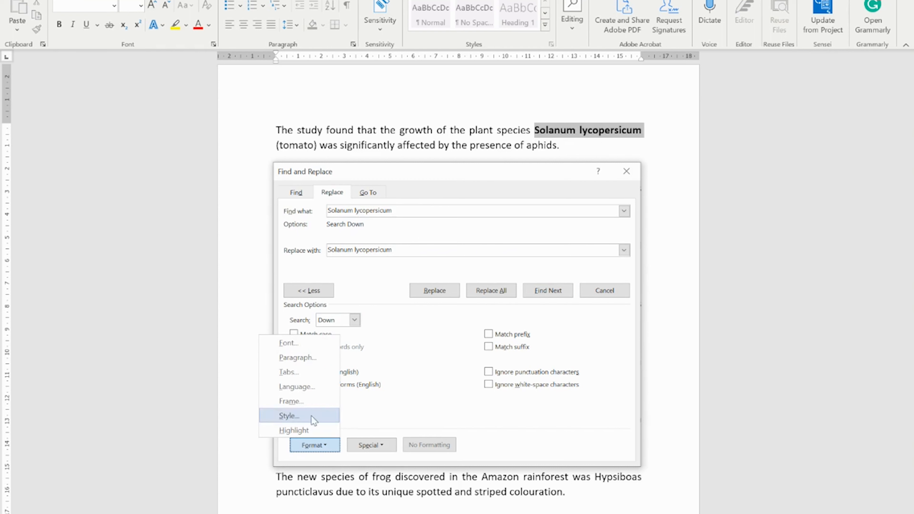
left_click(303, 347)
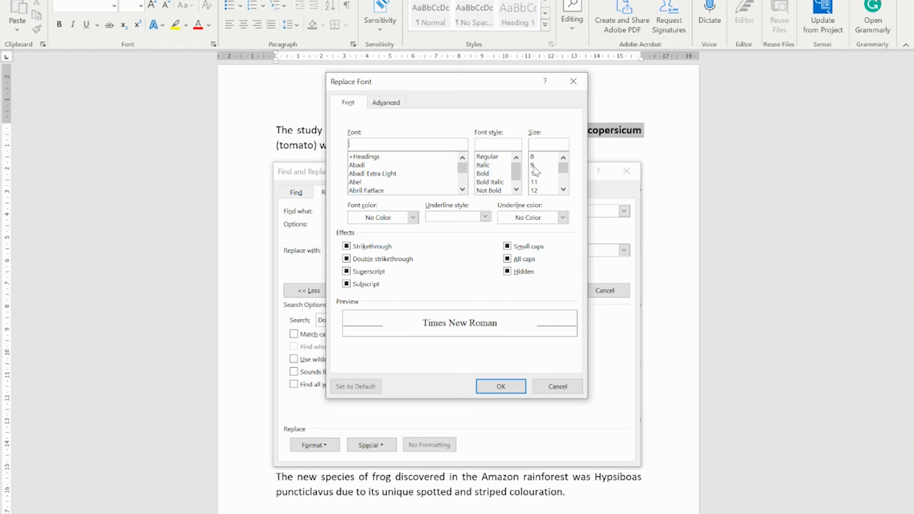
left_click_drag(514, 168, 514, 157)
left_click(490, 174)
left_click(484, 166)
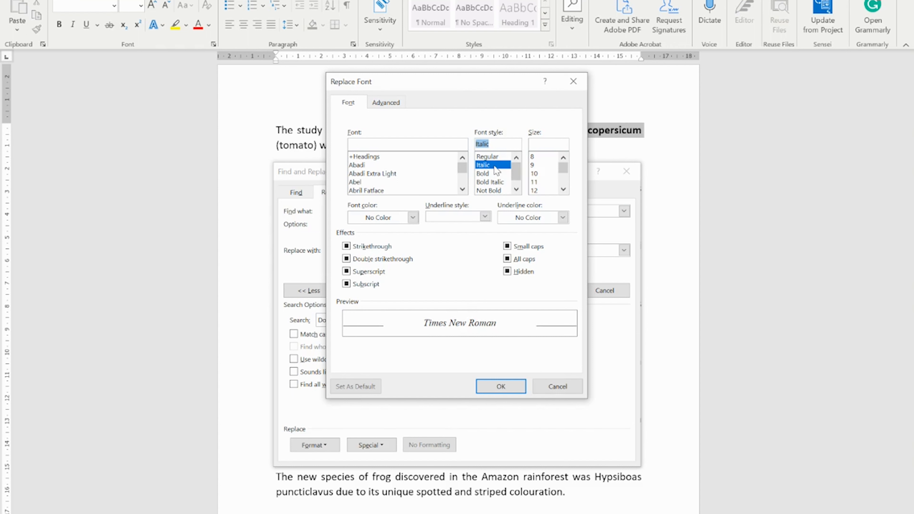
left_click(495, 383)
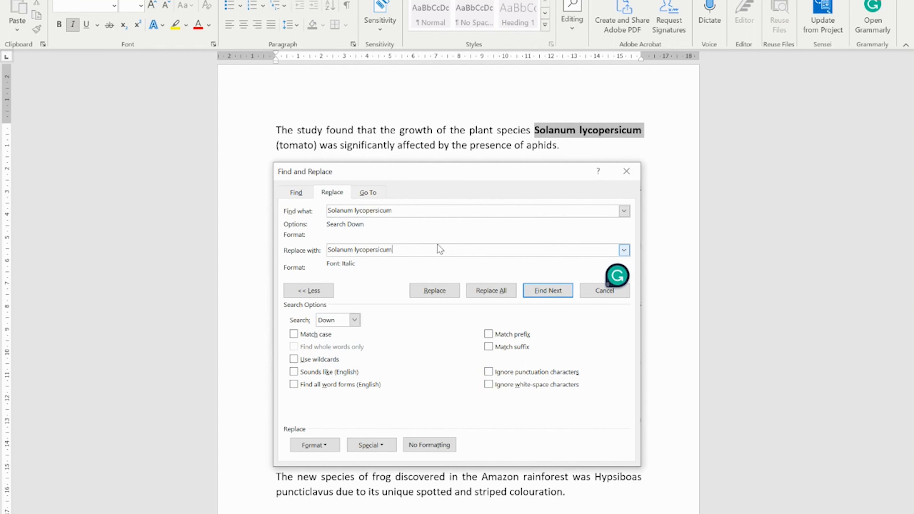
- Compare the search text and its formatting with the replacement text and its formatting in Find and Replace
left_click(331, 211)
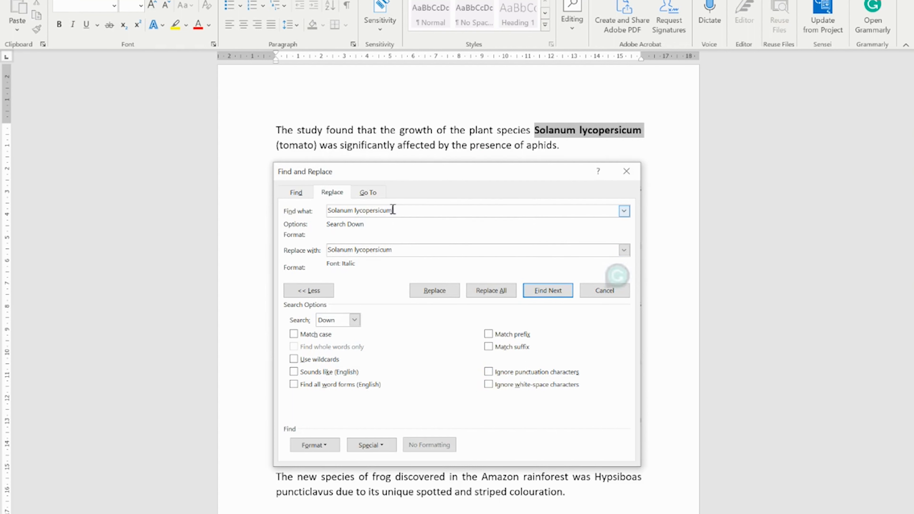
left_click_drag(392, 210, 288, 208)
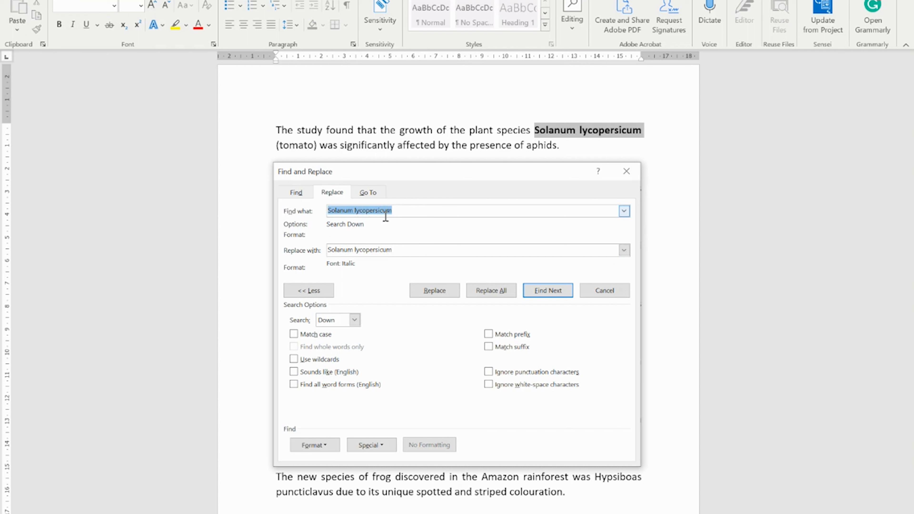
left_click(397, 251)
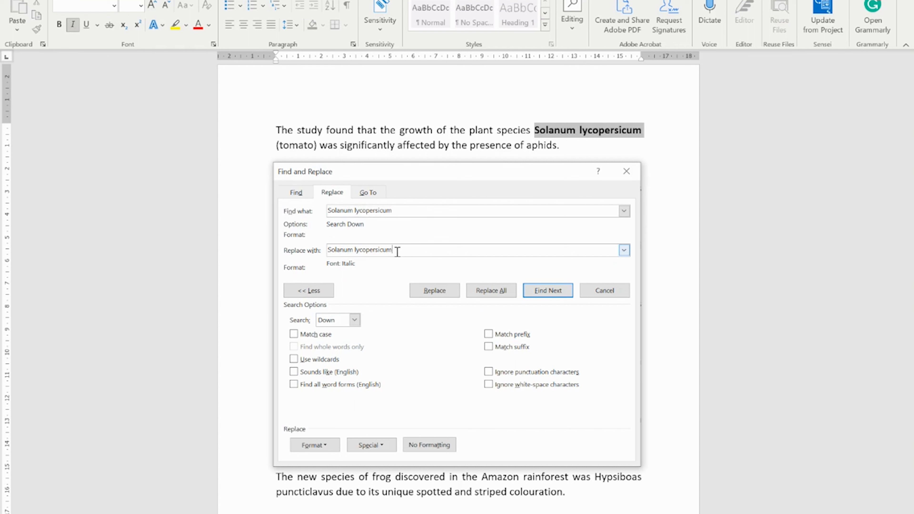
left_click(405, 210)
left_click_drag(405, 209, 323, 211)
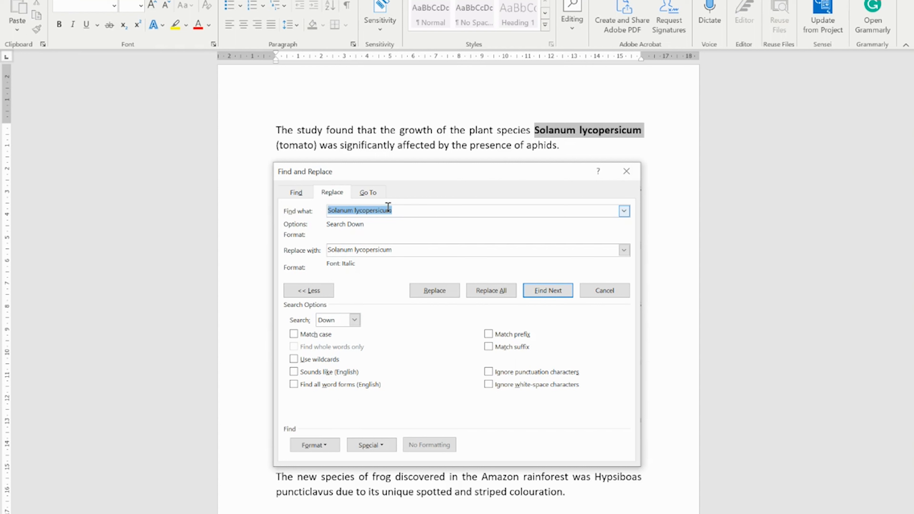
left_click_drag(394, 251, 329, 252)
left_click(329, 250)
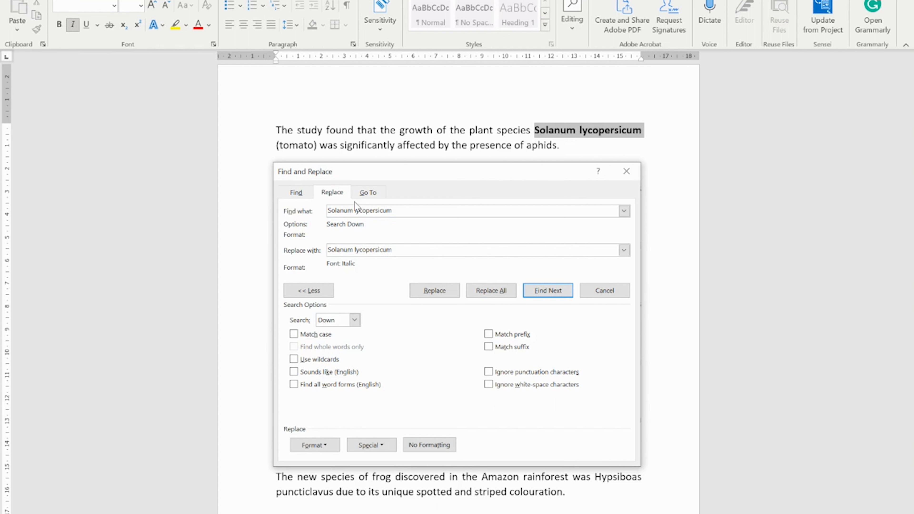
left_click_drag(390, 210, 298, 211)
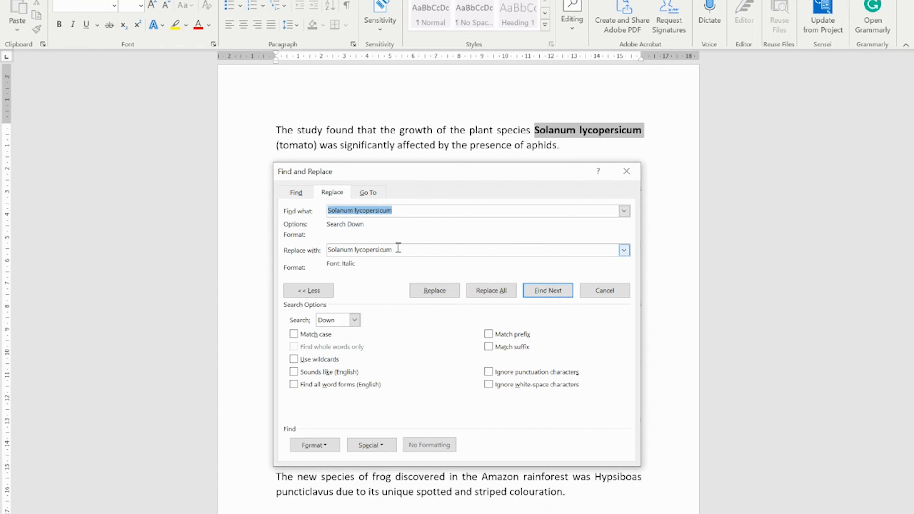
left_click_drag(397, 250, 310, 254)
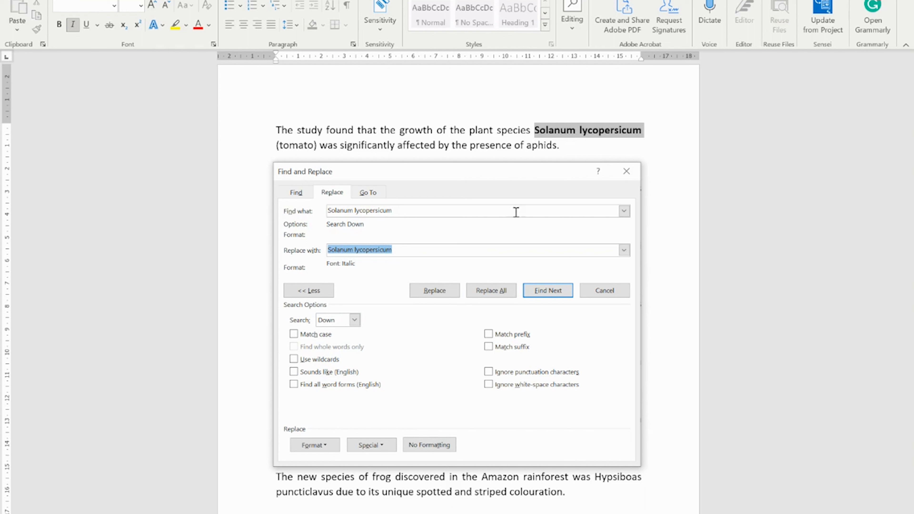
left_click(388, 210)
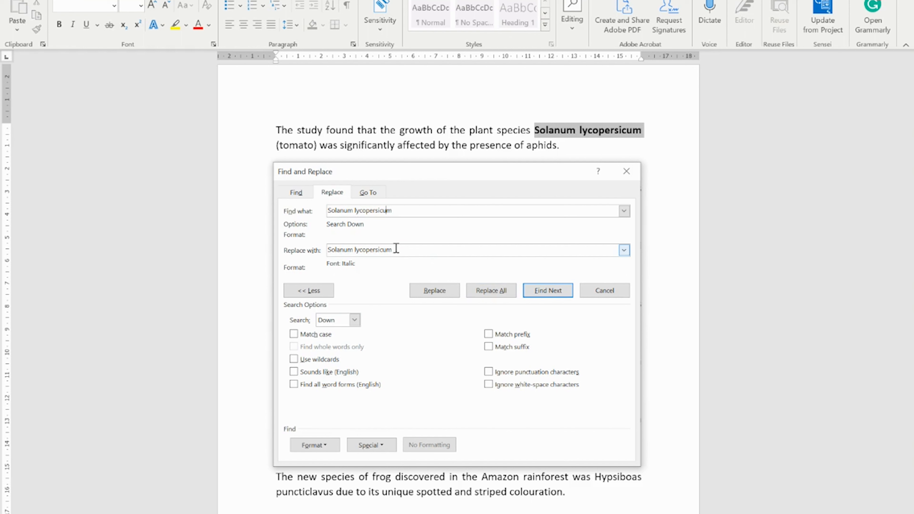
left_click_drag(395, 250, 318, 253)
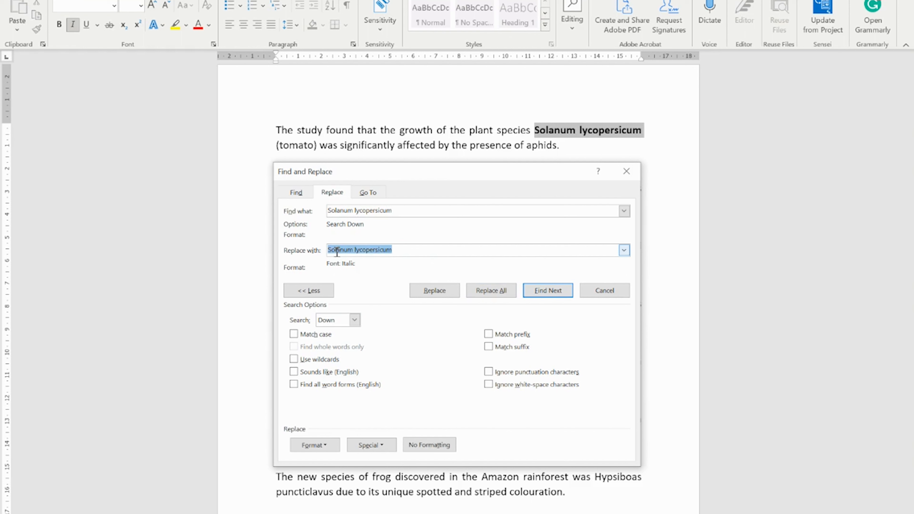
- Replace all occurrences of Solanum lycopersicum, including the rest of the document, and close Find and Replace
left_click(479, 291)
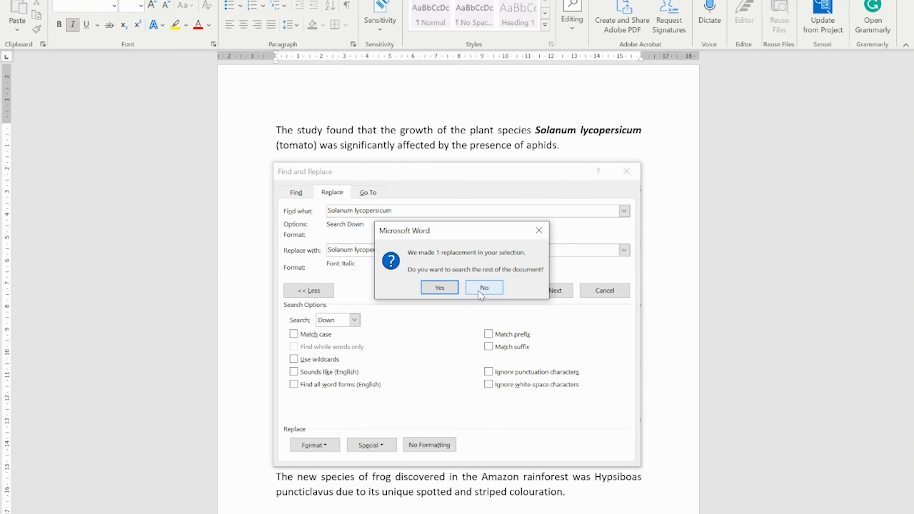
left_click(450, 288)
left_click(451, 291)
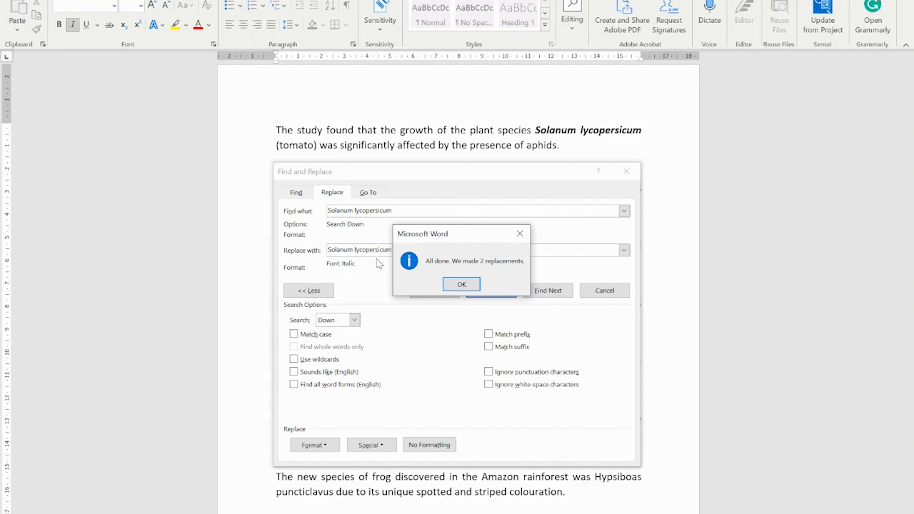
left_click(446, 285)
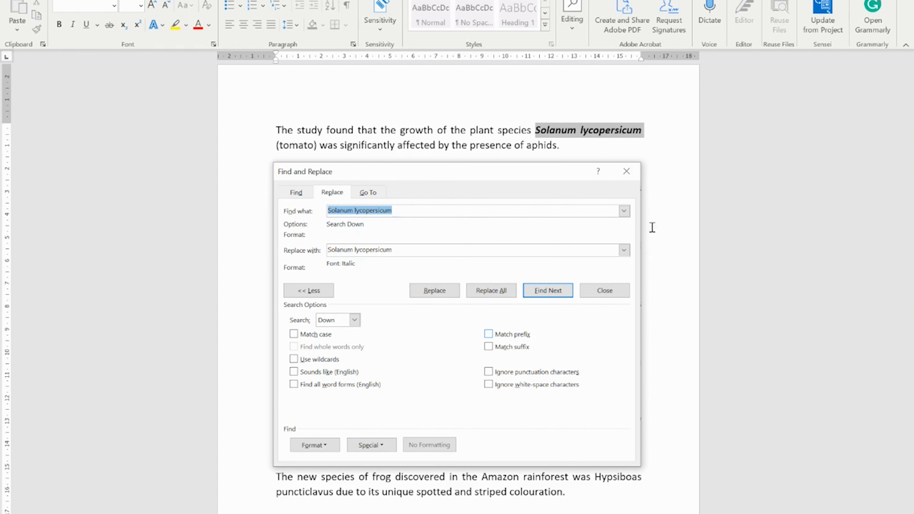
left_click(627, 170)
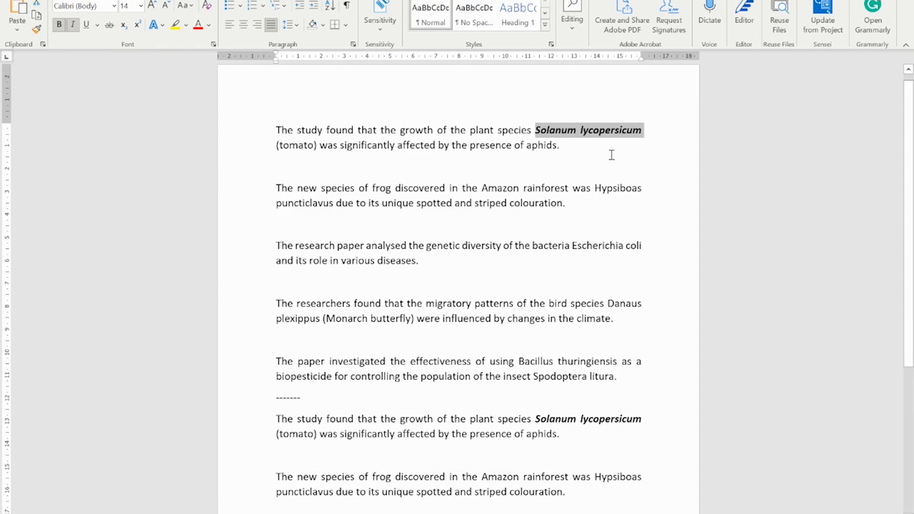
- Check the formatting of Solanum lycopersicum in the first paragraph and in its repeat below the dashed line
left_click(589, 139)
left_click_drag(537, 132, 642, 110)
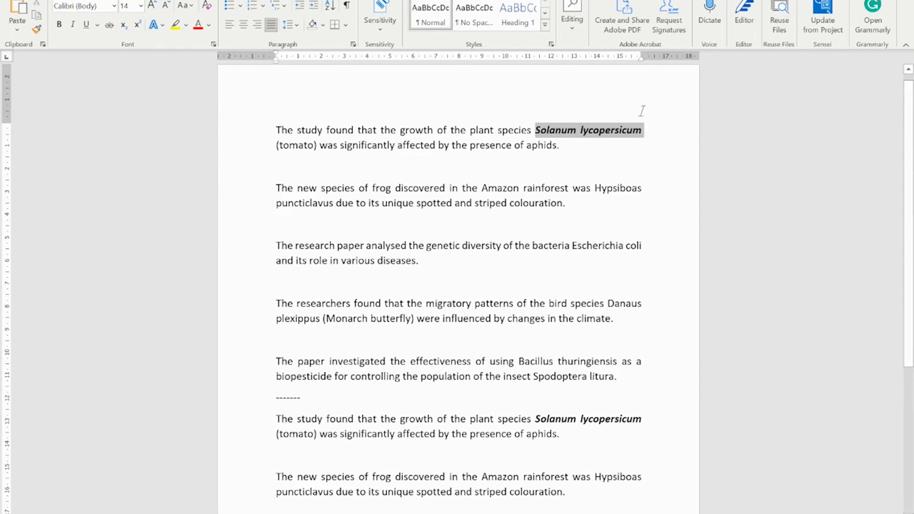
left_click_drag(644, 419, 535, 420)
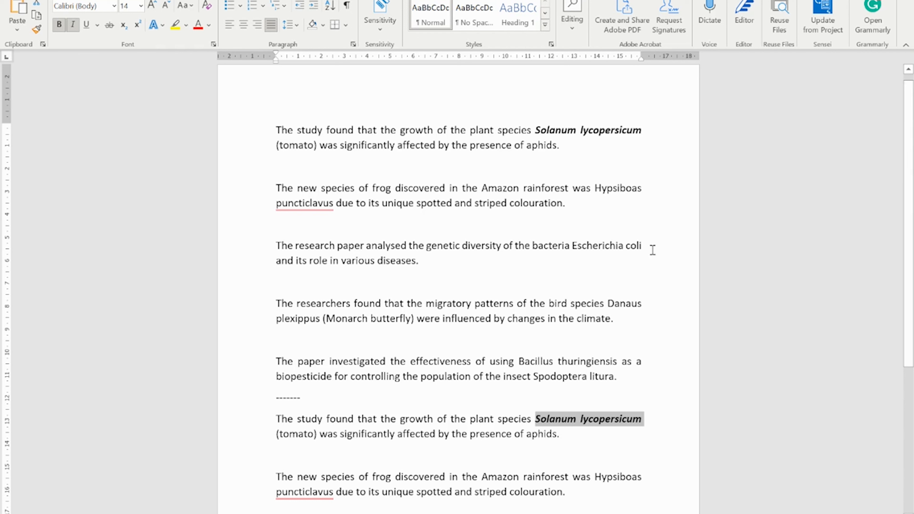
- Select Escherichia coli in the third paragraph and open Find and Replace for a replacement
left_click(636, 255)
mouse_move(575, 241)
left_mouse_down()
mouse_move(645, 245)
mouse_move(576, 239)
left_mouse_up()
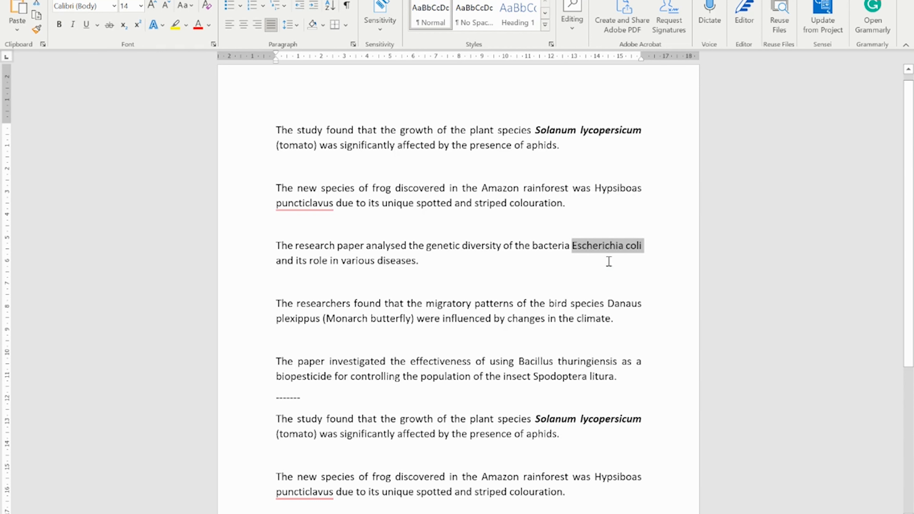
left_click(572, 22)
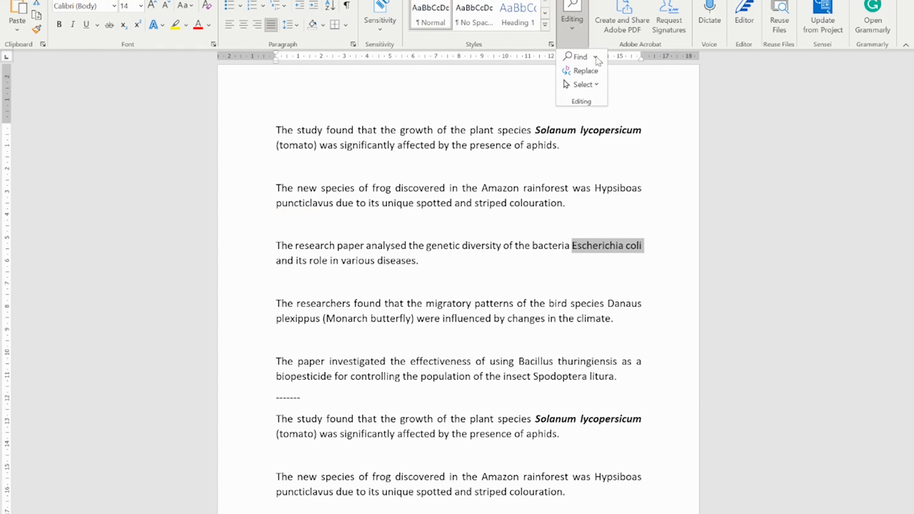
left_click(597, 213)
left_click(577, 214)
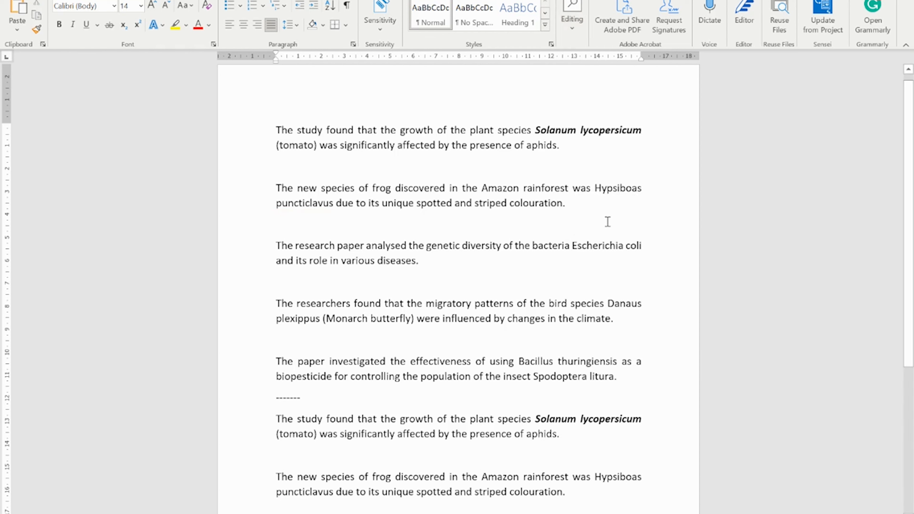
key("ctrl+h")
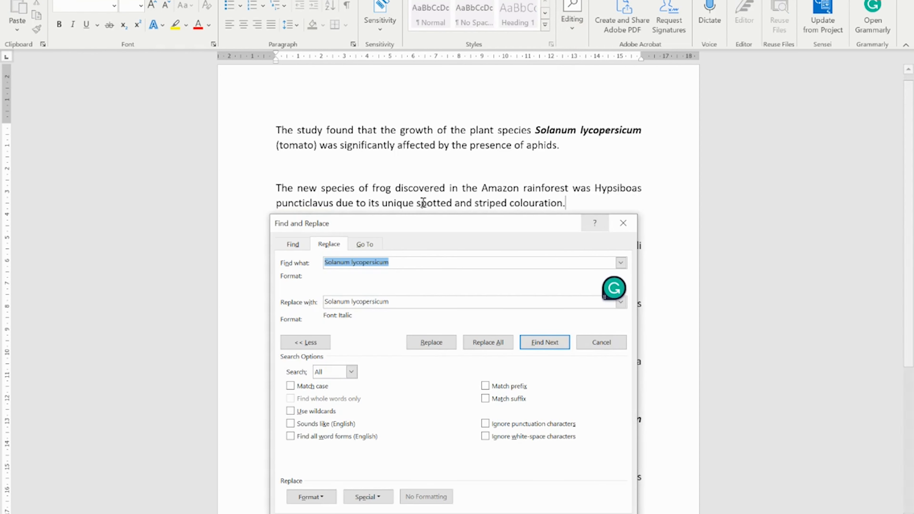
left_click_drag(447, 222, 452, 141)
- Set both the search text and the replacement text to Escherichia coli, keeping the Italic font format on the replacement
left_click(436, 181)
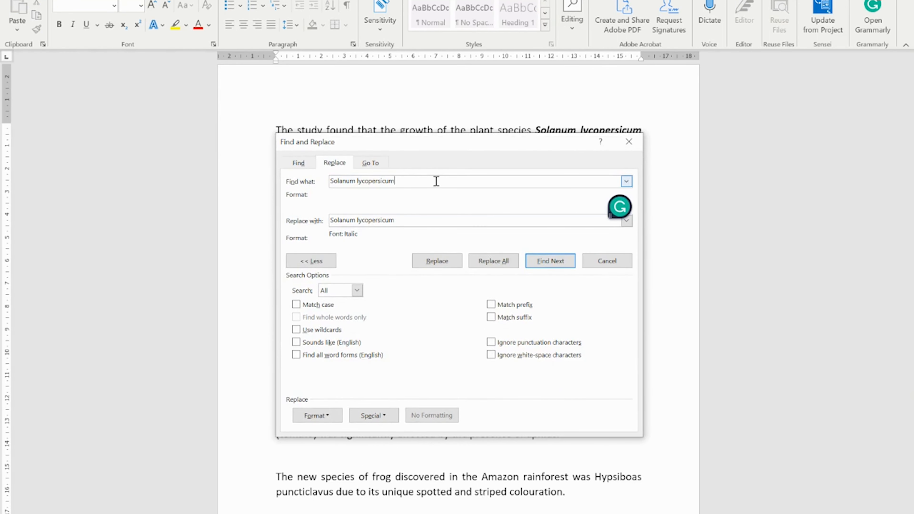
key("ctrl+a")
key("BackSpace")
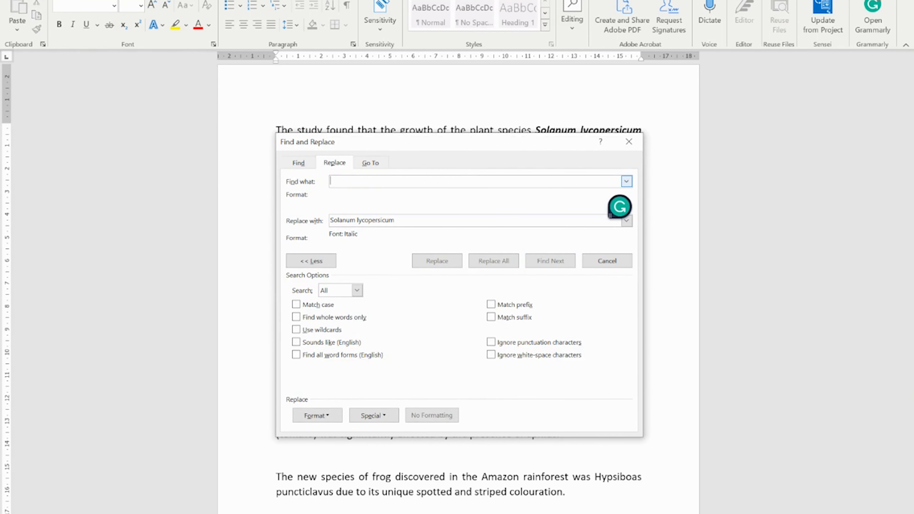
type("Escherichia coli")
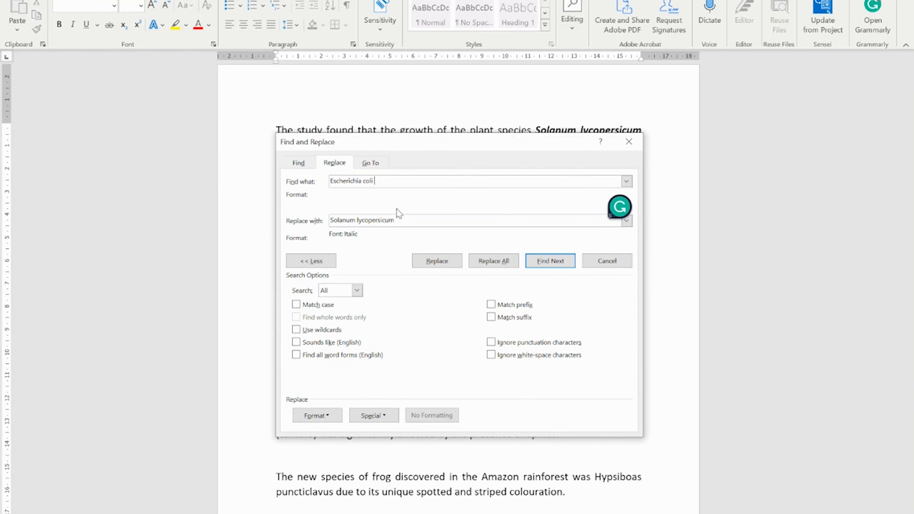
left_click(396, 219)
key("ctrl+a")
key("BackSpace")
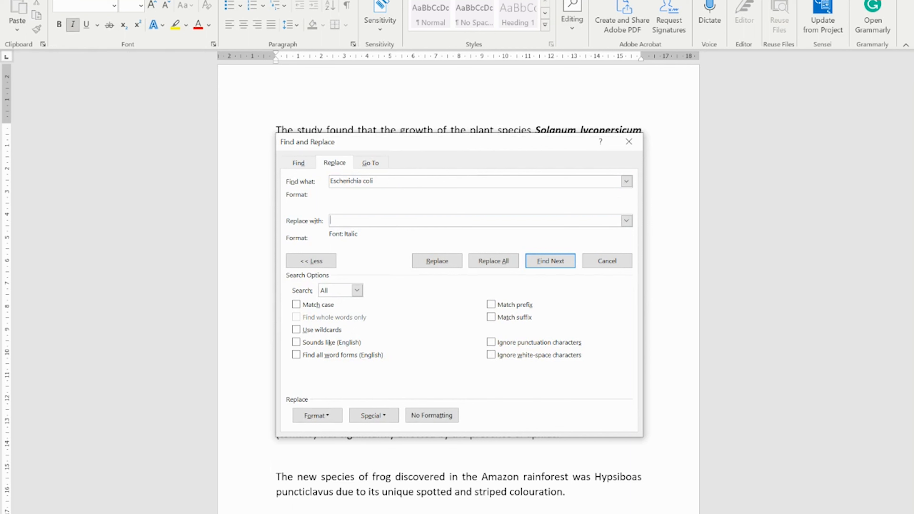
type("Escherichia coli")
- Replace all occurrences of Escherichia coli with the italic version and dismiss the completion message
left_click(381, 184)
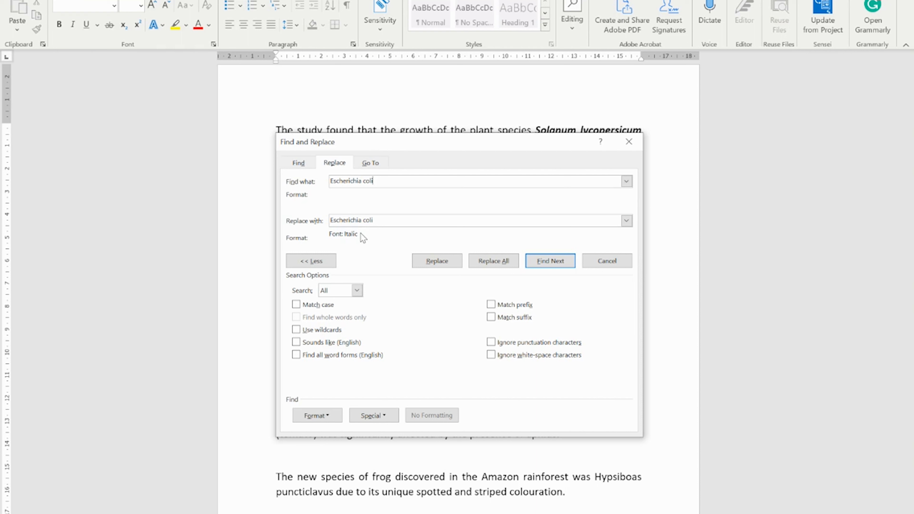
left_click(497, 260)
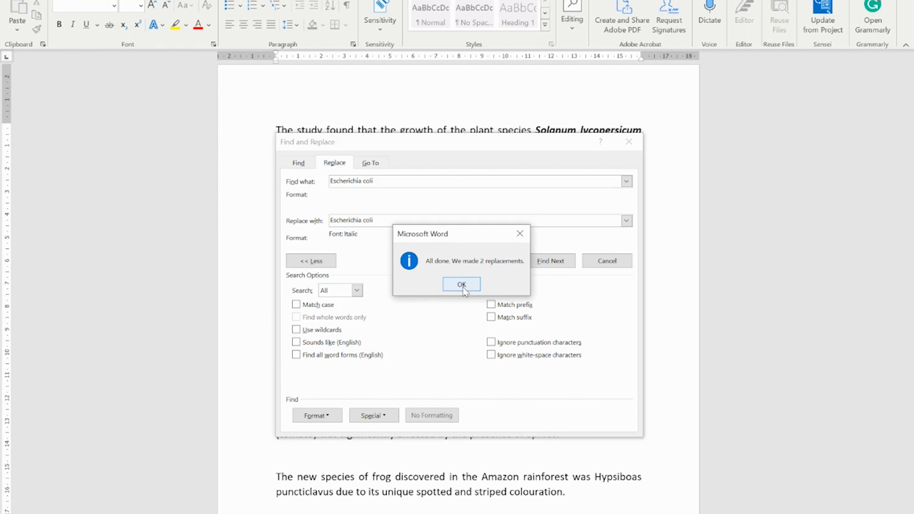
left_click(461, 285)
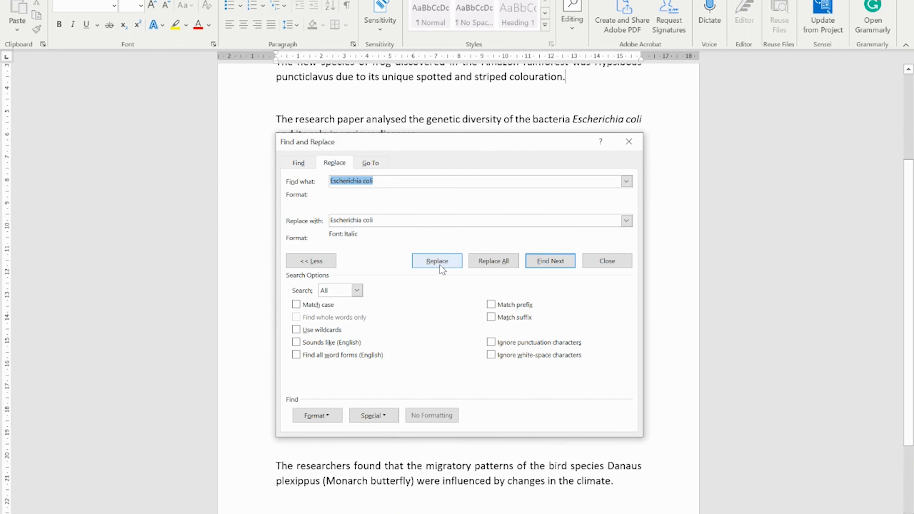